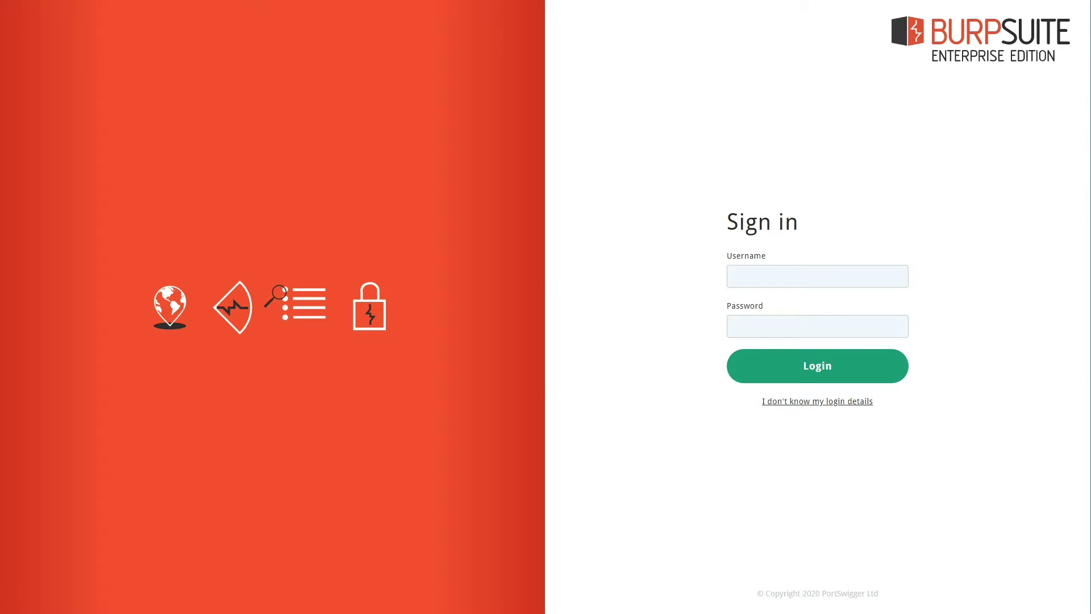
Sign in to Burp Suite Enterprise Edition with the administrator account's username and password
left_click(826, 274)
type("administrator")
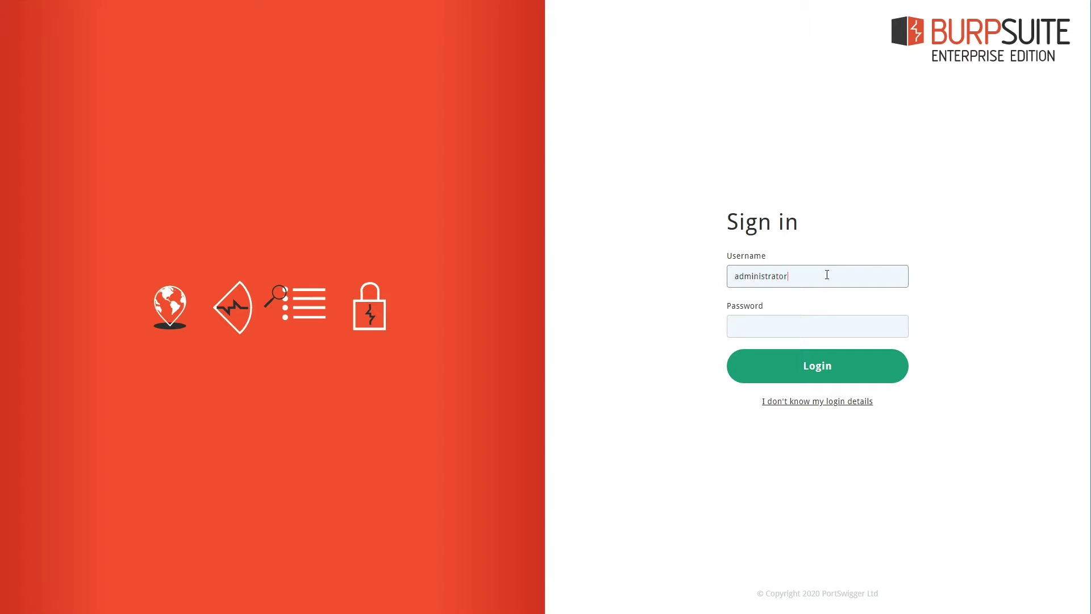
key("Tab")
type("•••••")
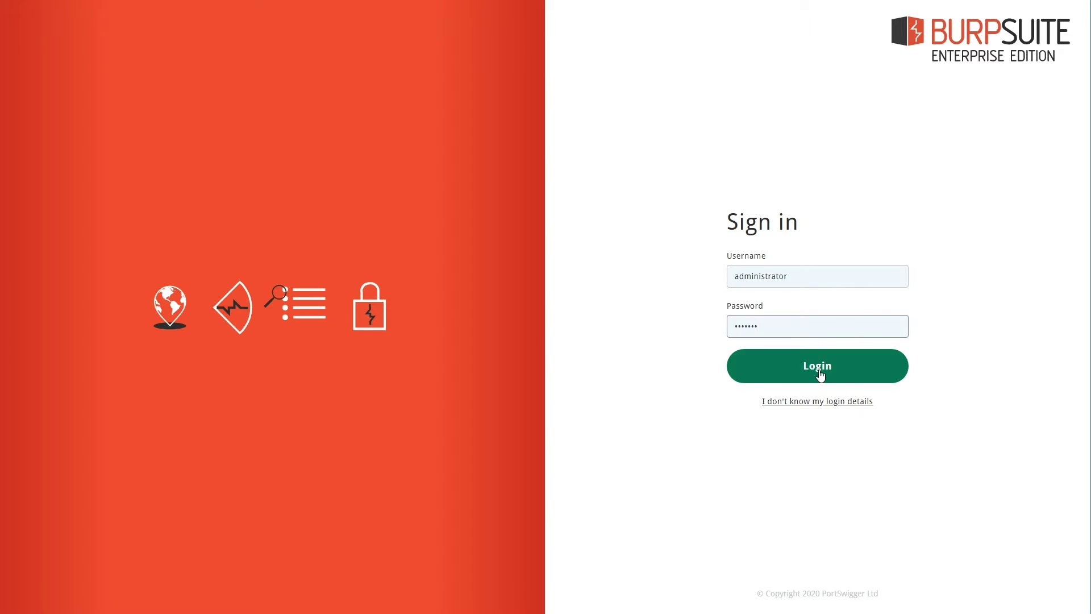
left_click(819, 372)
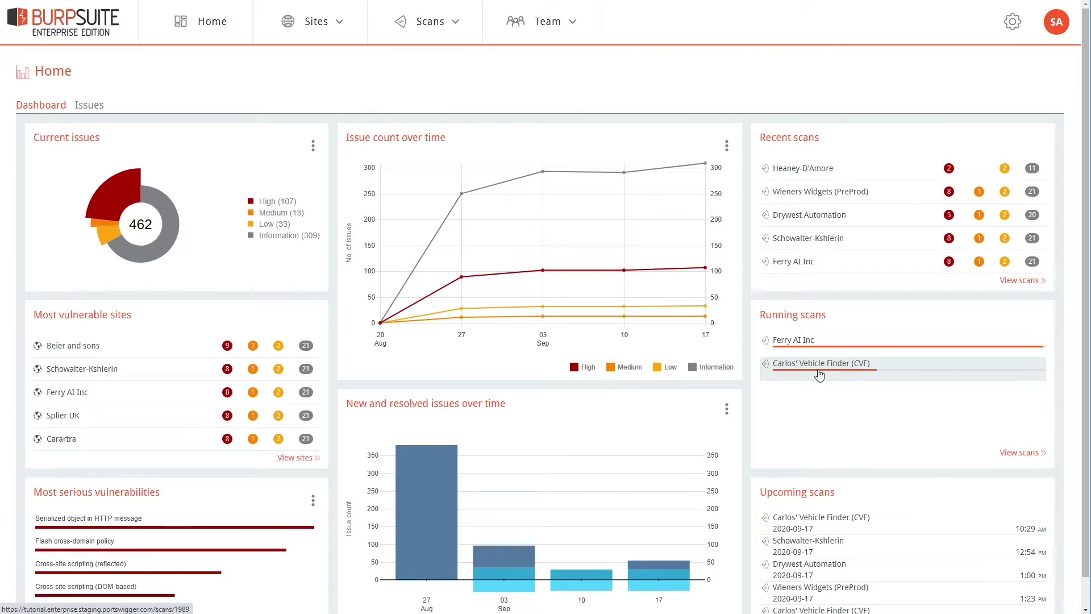
Browse the team's Users, Groups and Roles lists
left_click(540, 30)
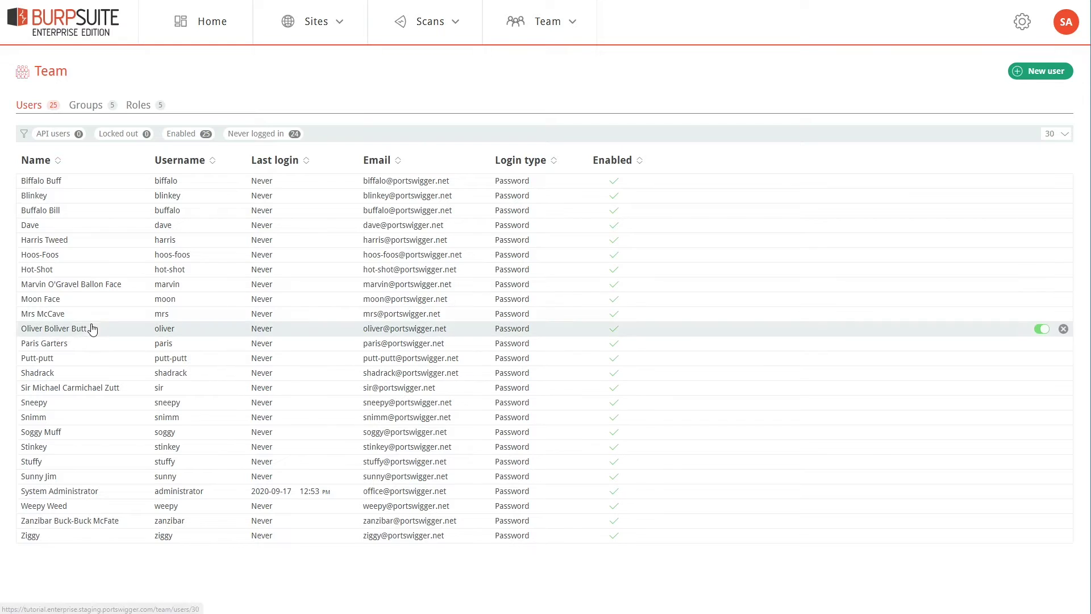
left_click(88, 108)
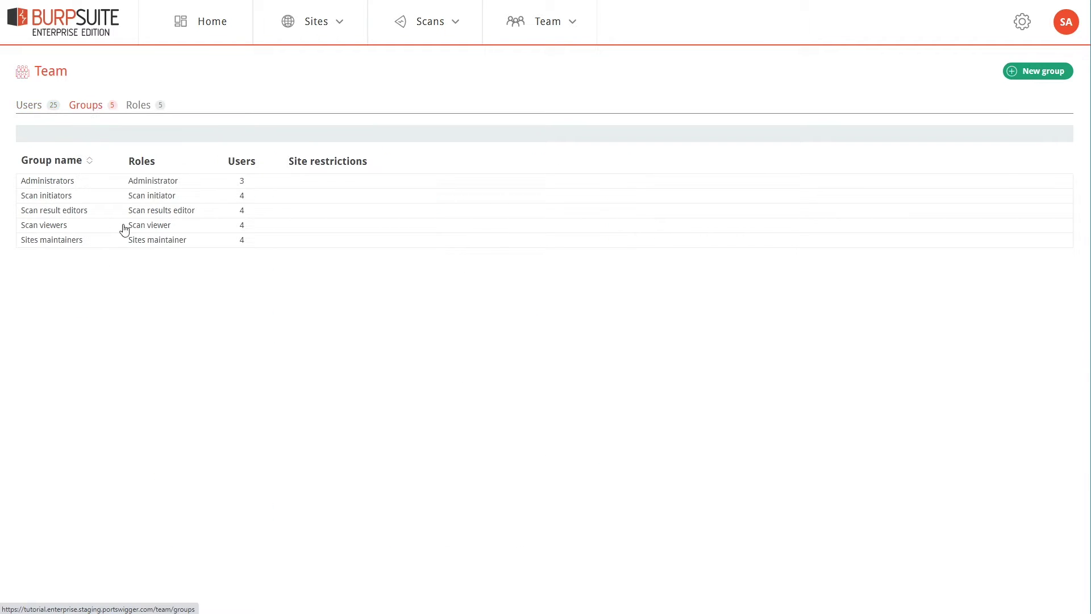
left_click(146, 109)
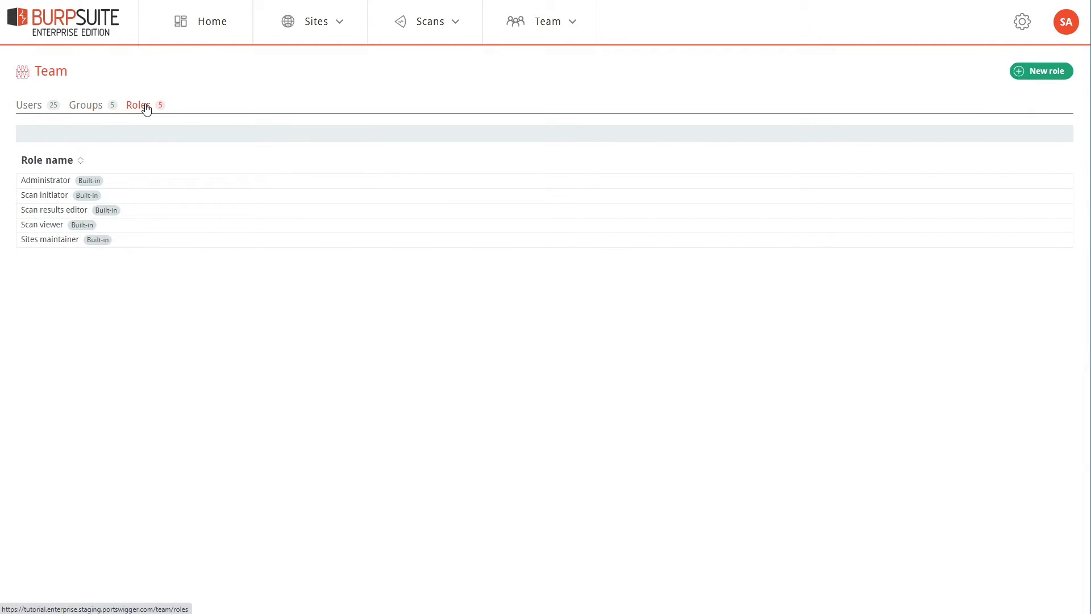
left_click(24, 110)
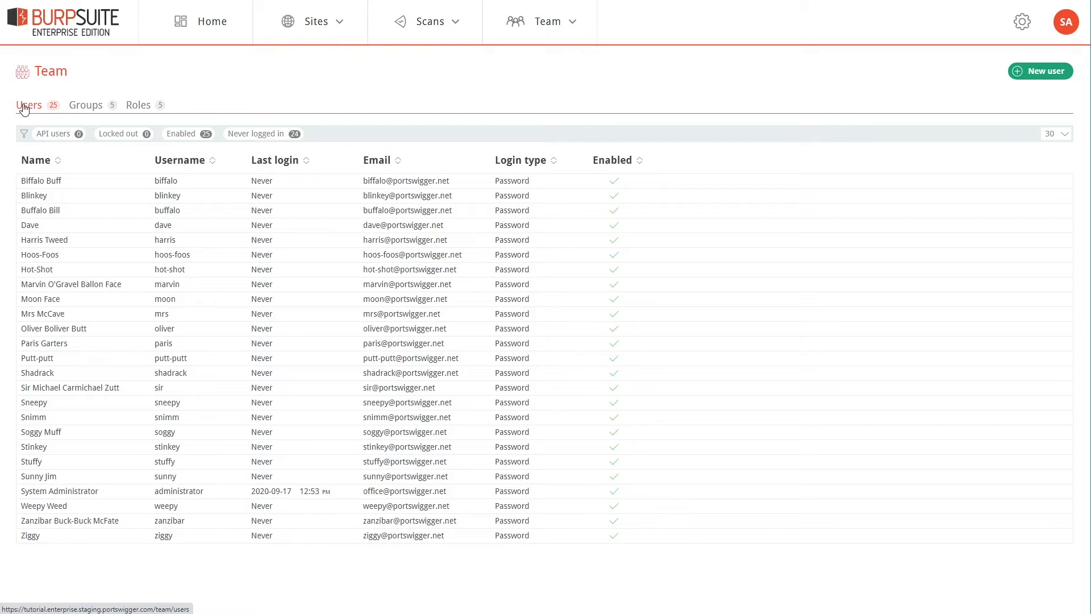
left_click(79, 109)
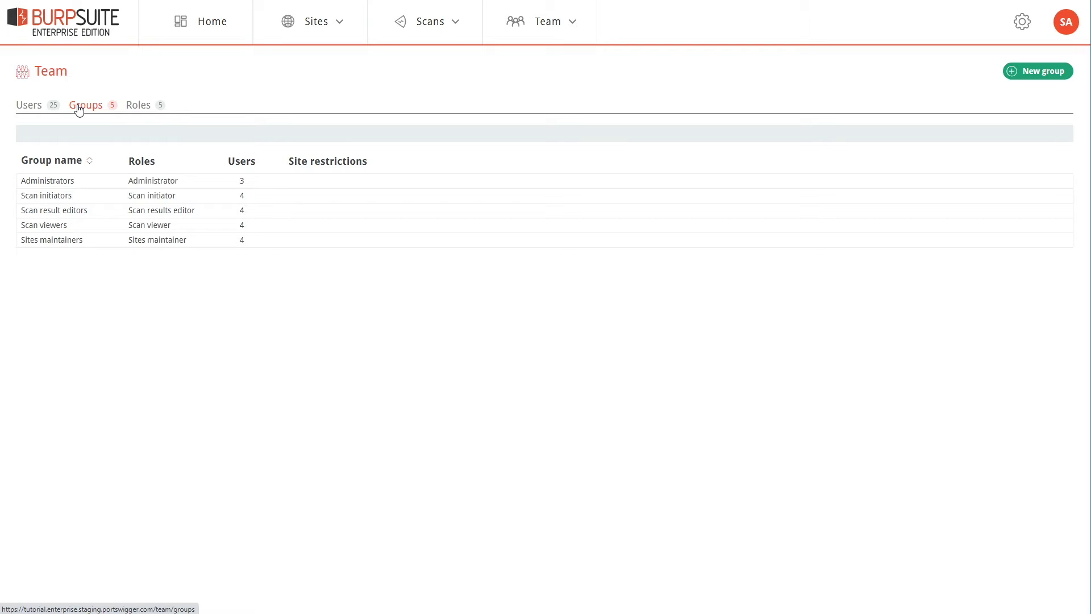
left_click(136, 108)
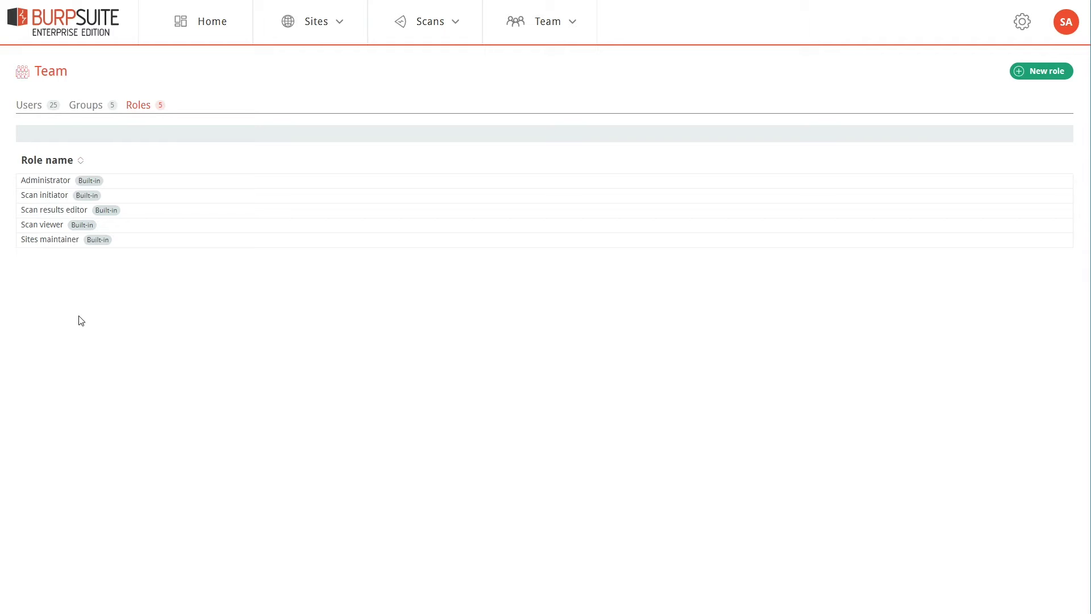
Review the Scan initiator role's permissions, then start a blank new role
left_click(46, 195)
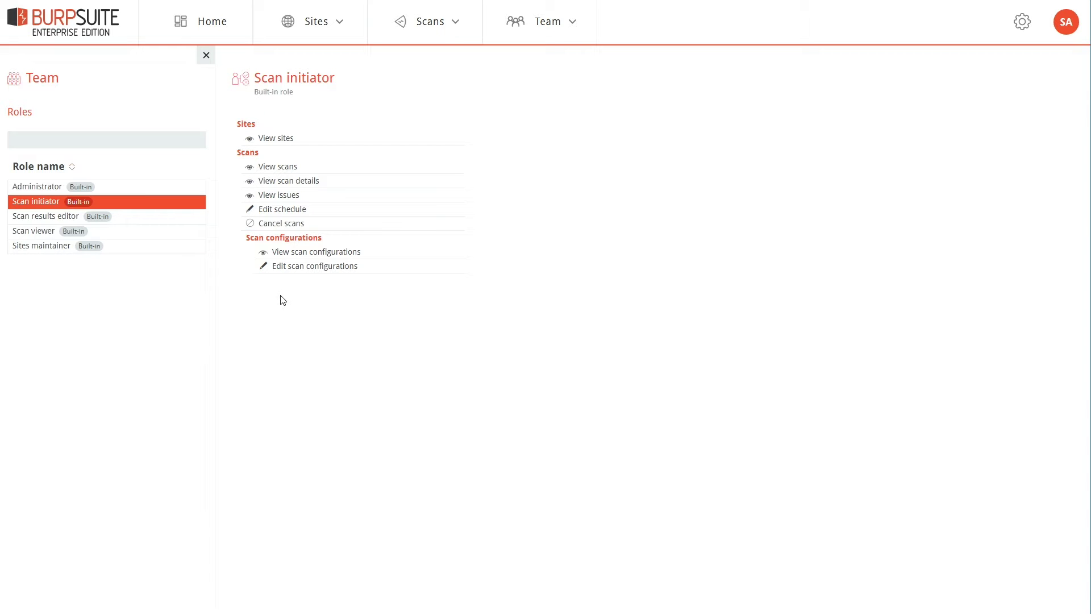
left_click(40, 80)
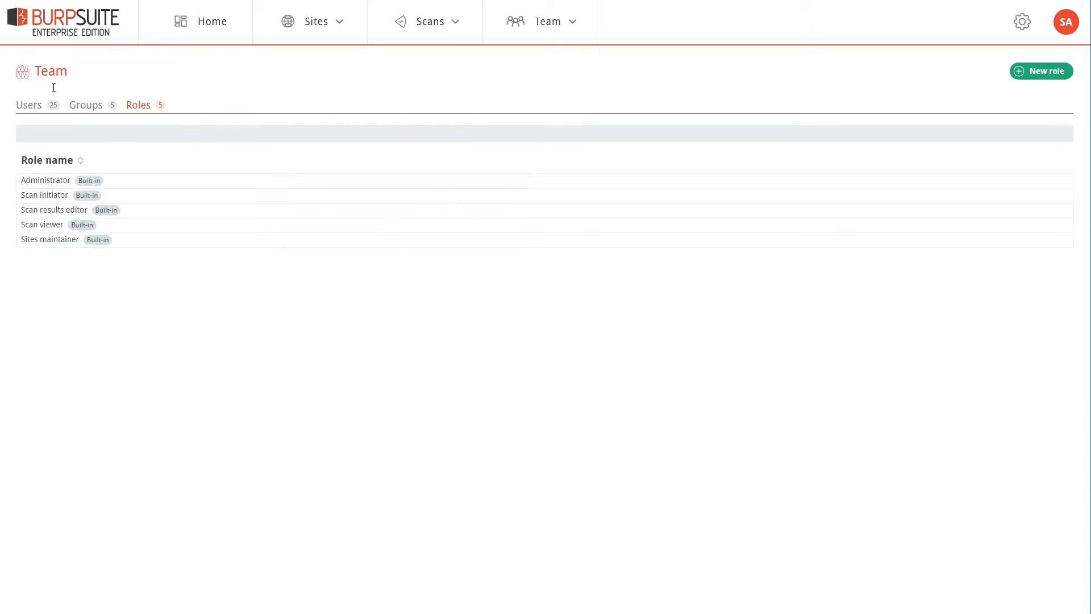
left_click(1052, 80)
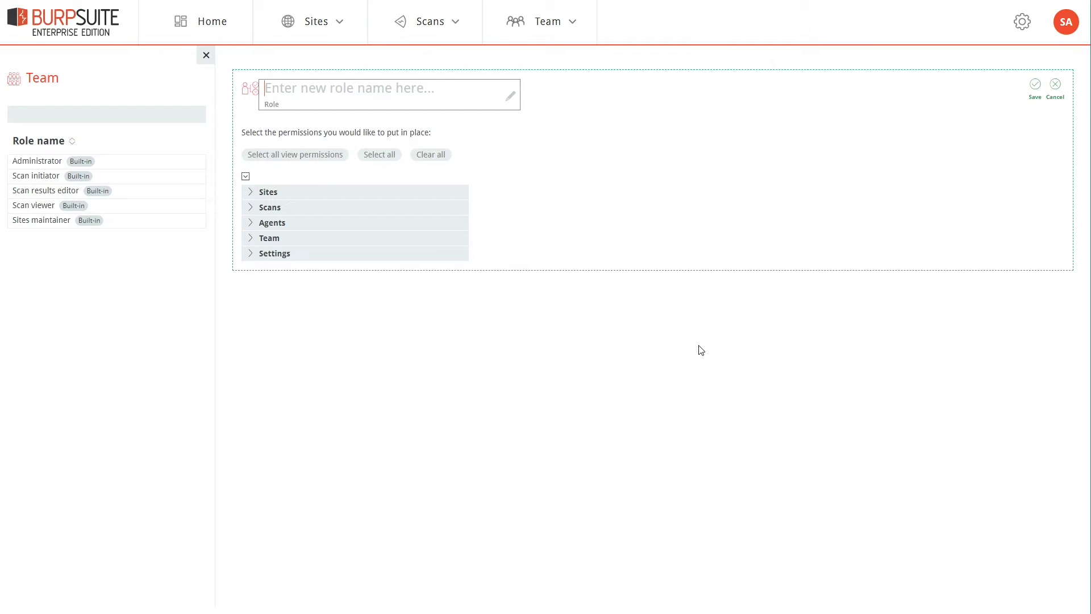
Grant View sites, View scans, View scan details, View issues and Edit issues permissions
left_click(251, 196)
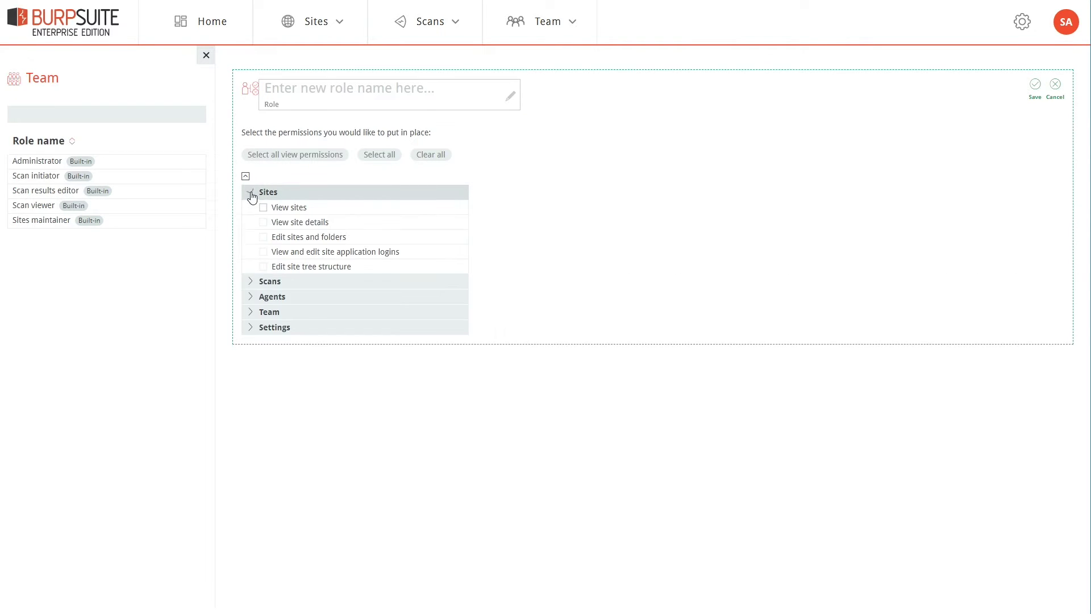
left_click(250, 281)
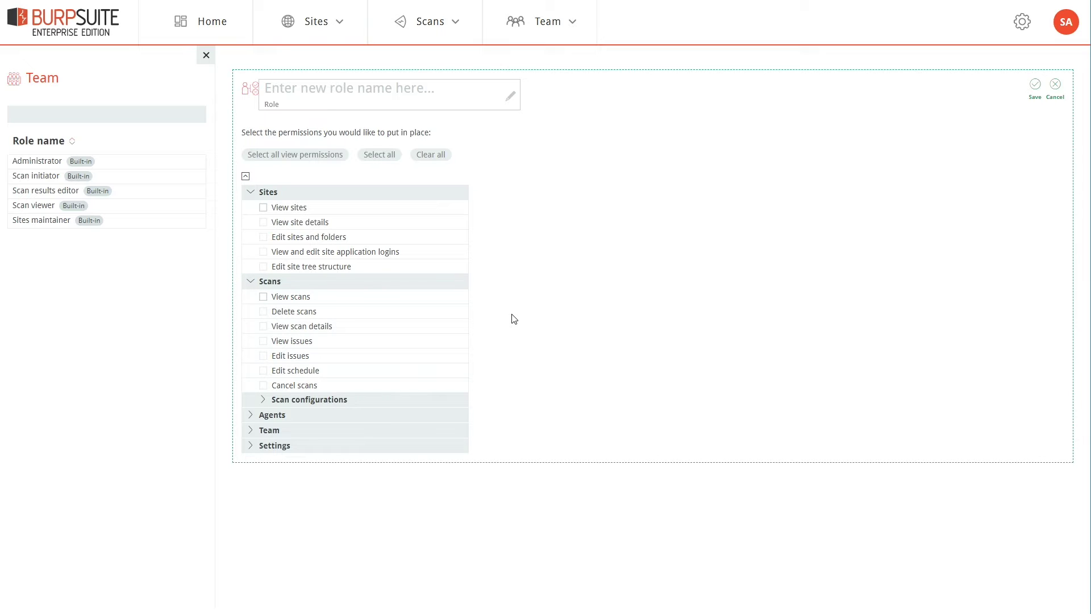
left_click(283, 208)
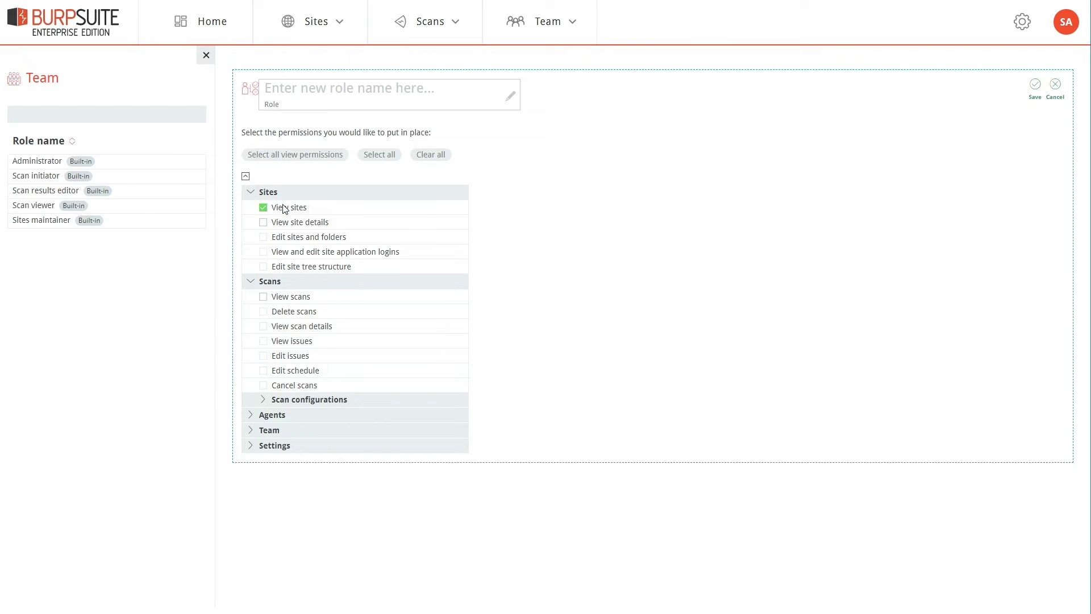
left_click(263, 297)
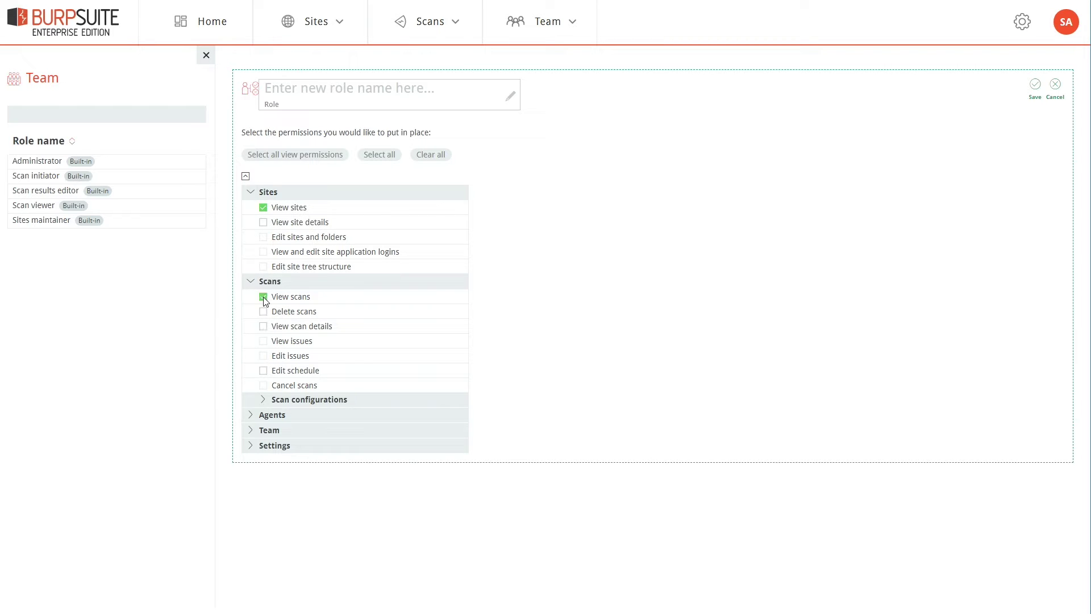
left_click(264, 328)
left_click(263, 342)
left_click(264, 364)
Name the role 'Scan reviewer' and save it
left_click(400, 88)
type("Scan reviewer")
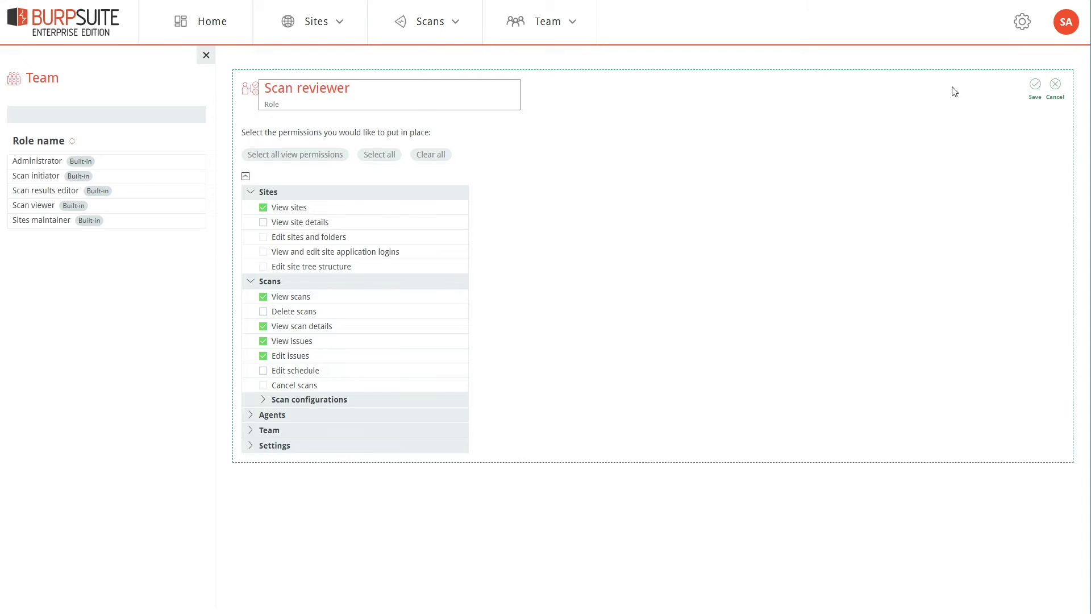
left_click(1034, 85)
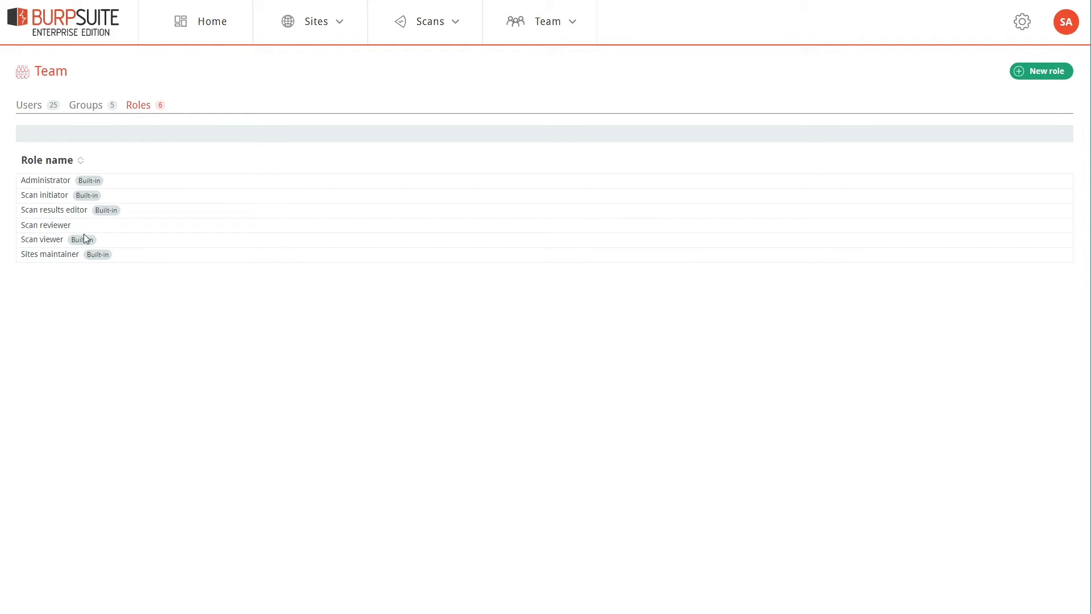
Inspect the Scan initiators group's setup, then start a blank new group
left_click(94, 107)
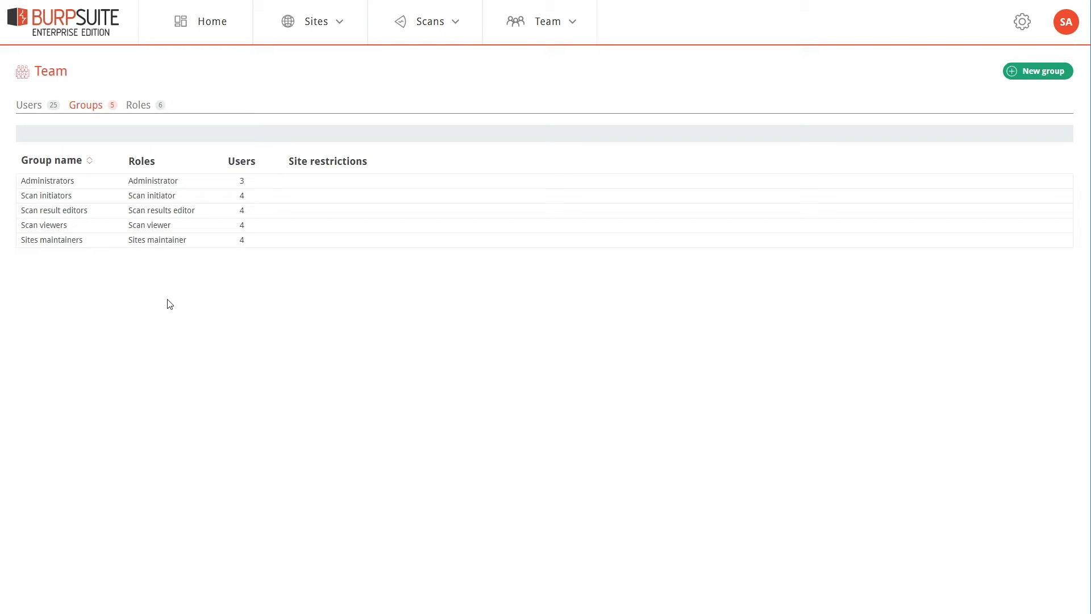
left_click(61, 196)
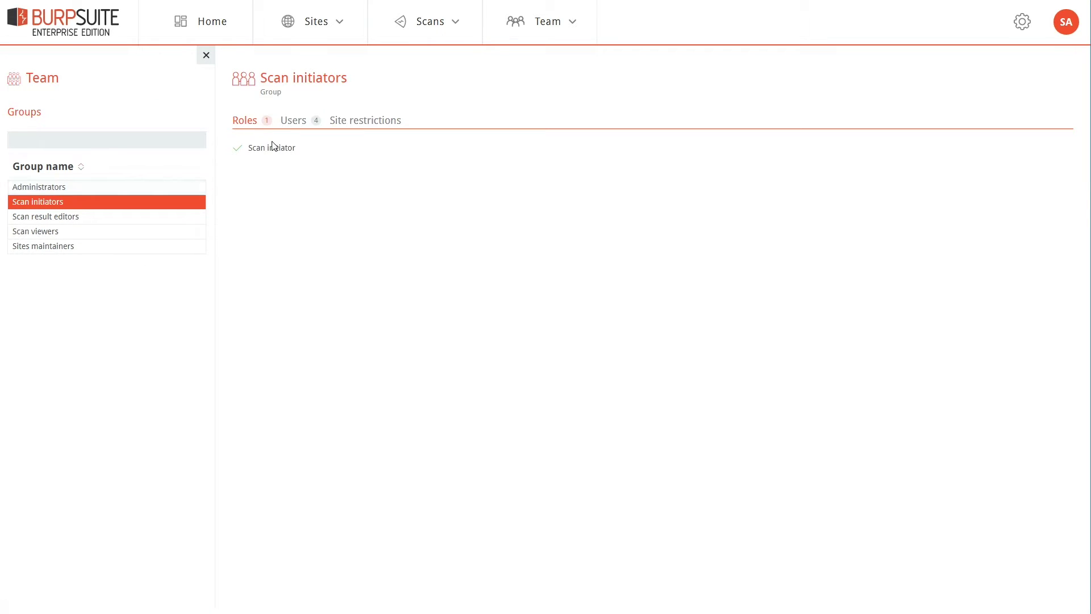
left_click(43, 77)
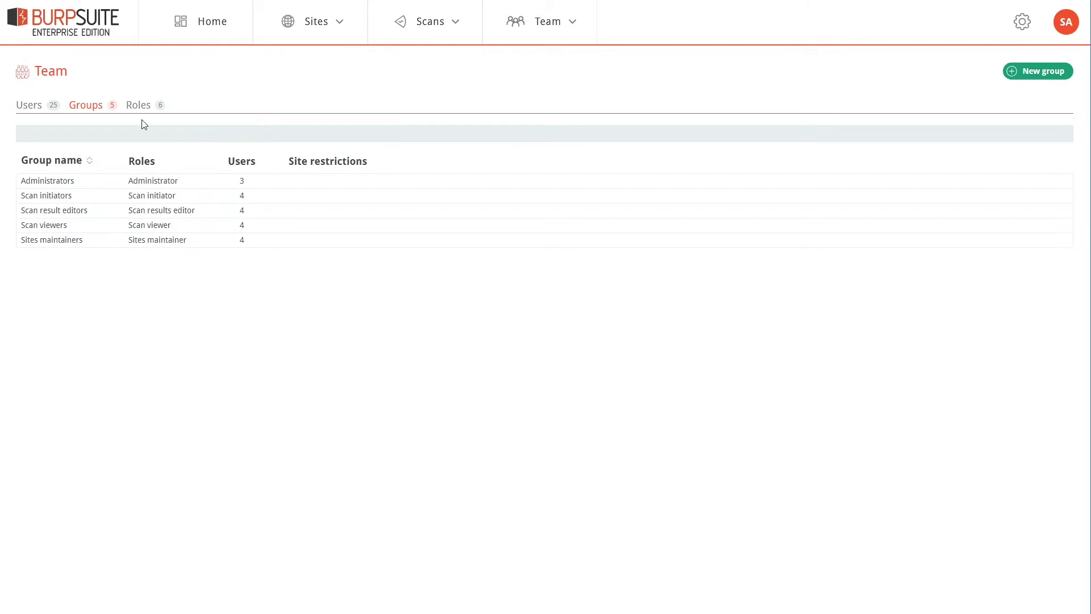
left_click(1025, 72)
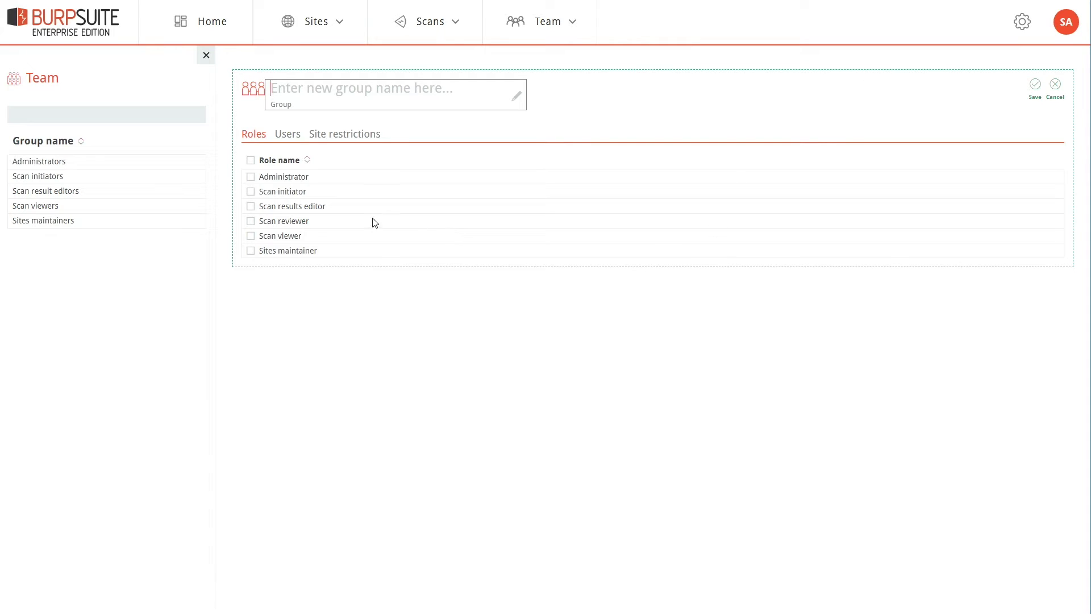
Give the new group the Scan reviewer role and add three users as members
left_click(250, 221)
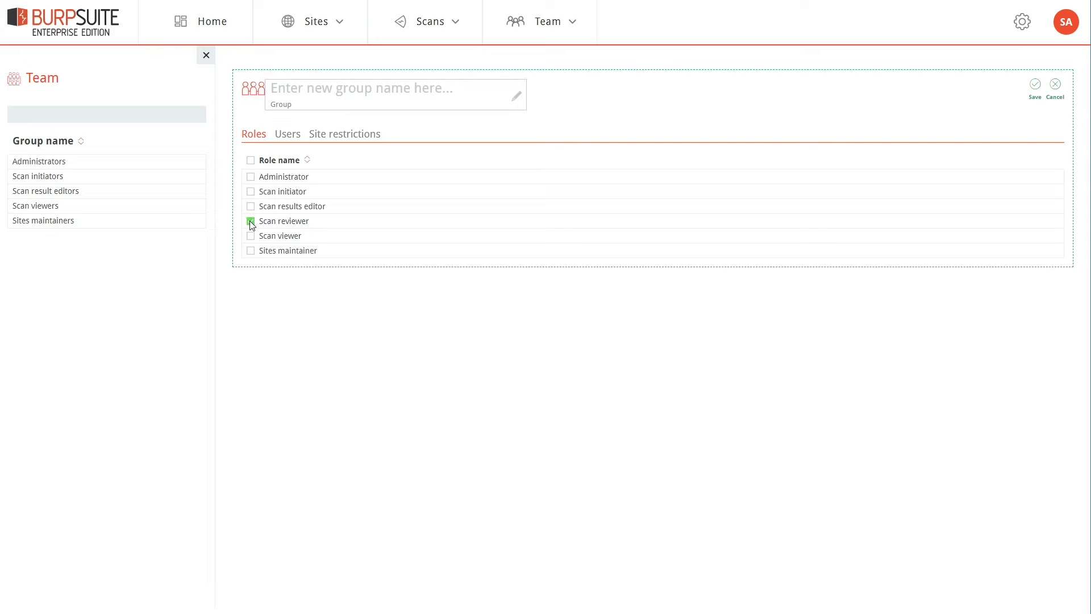
left_click(288, 137)
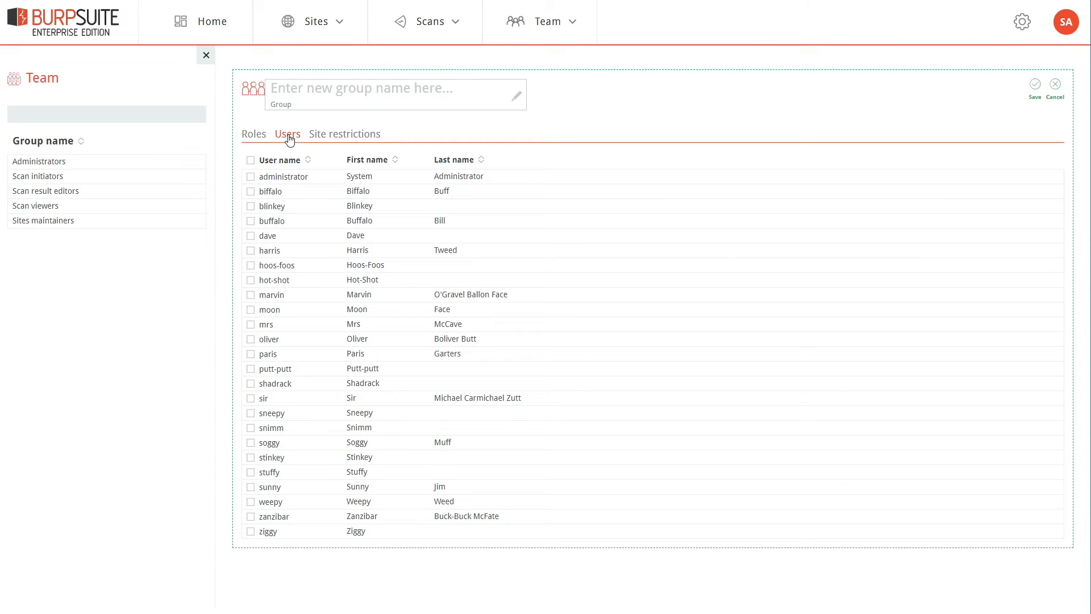
left_click(250, 235)
left_click(250, 251)
left_click(251, 310)
left_click(365, 132)
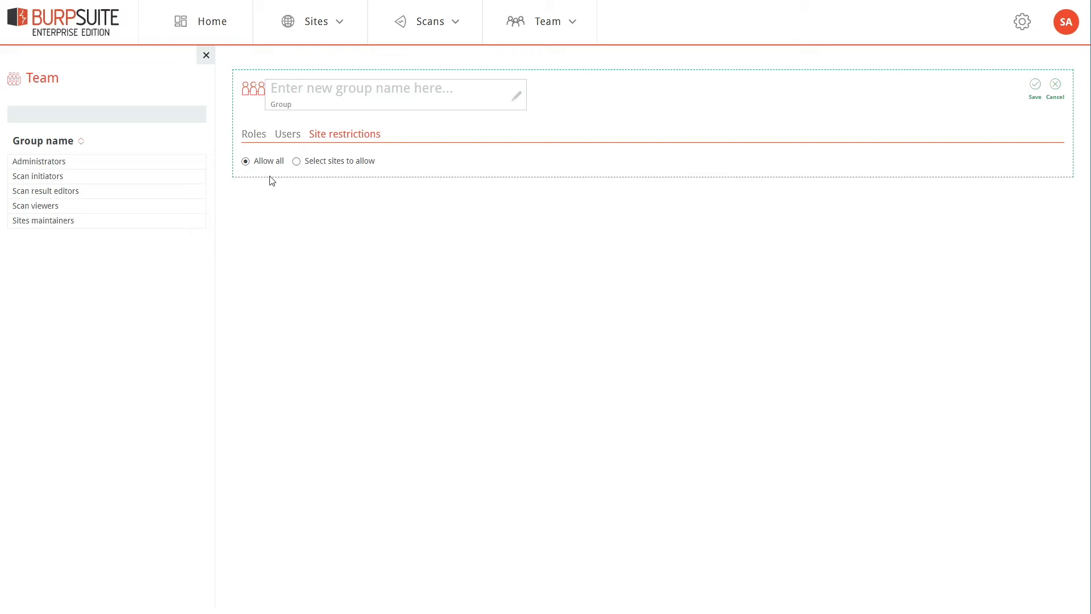
Restrict the group to the US Sites folder, excluding Wieners Widgets (PreProd)
left_click(298, 163)
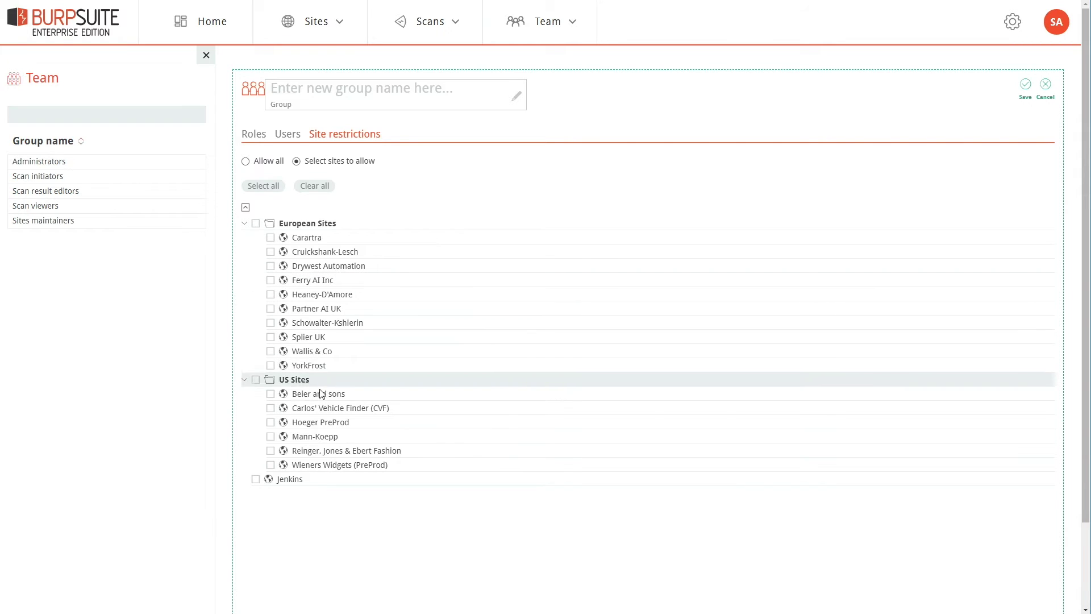
left_click(255, 379)
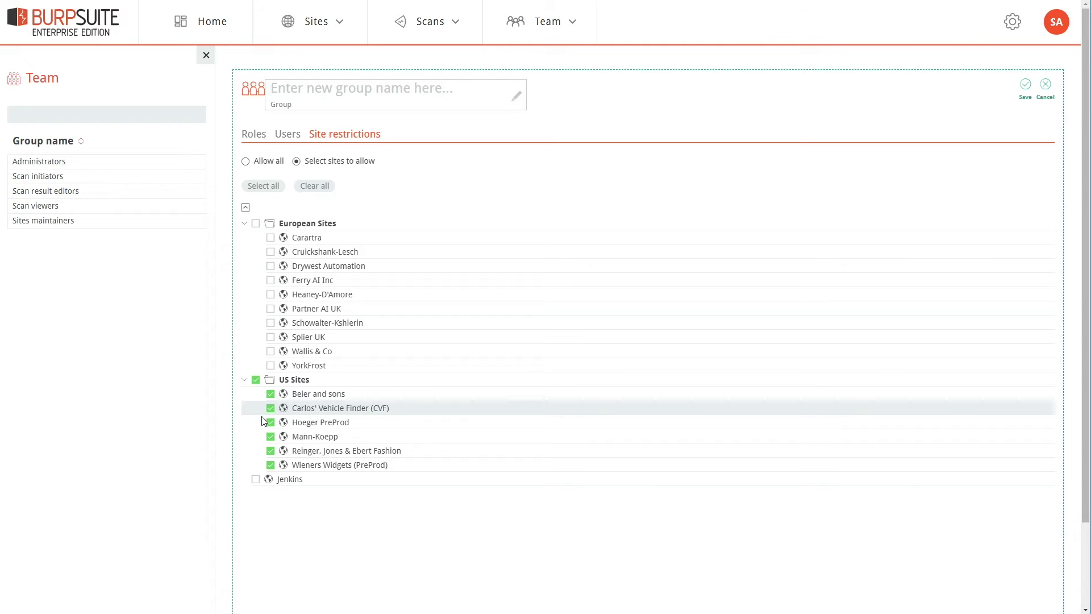
left_click(270, 465)
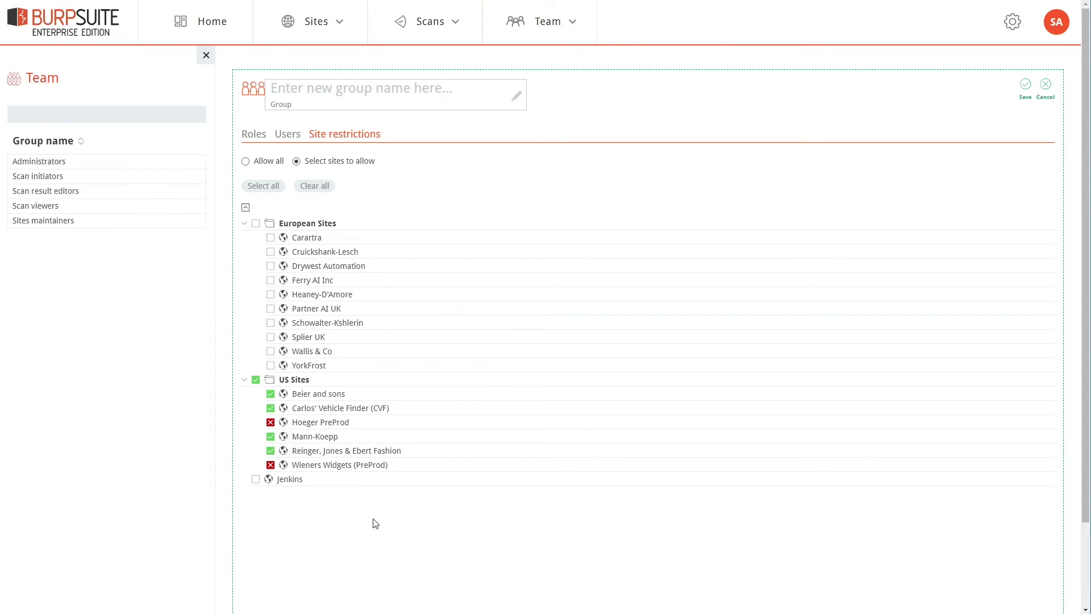
Name the group 'US scan reviewers - prod' and save it
left_click(370, 94)
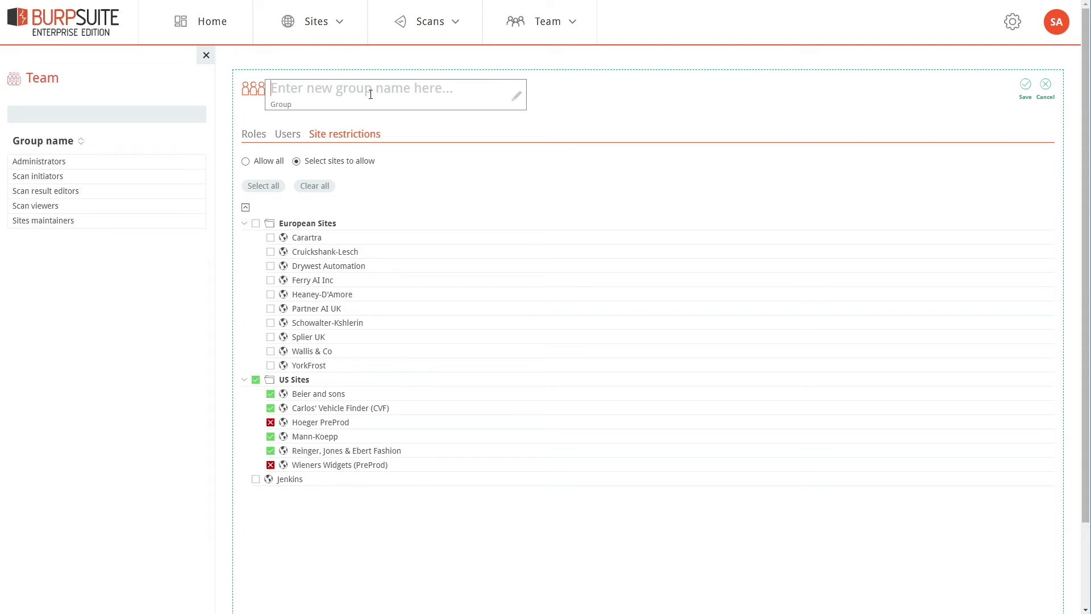
type("US scan re")
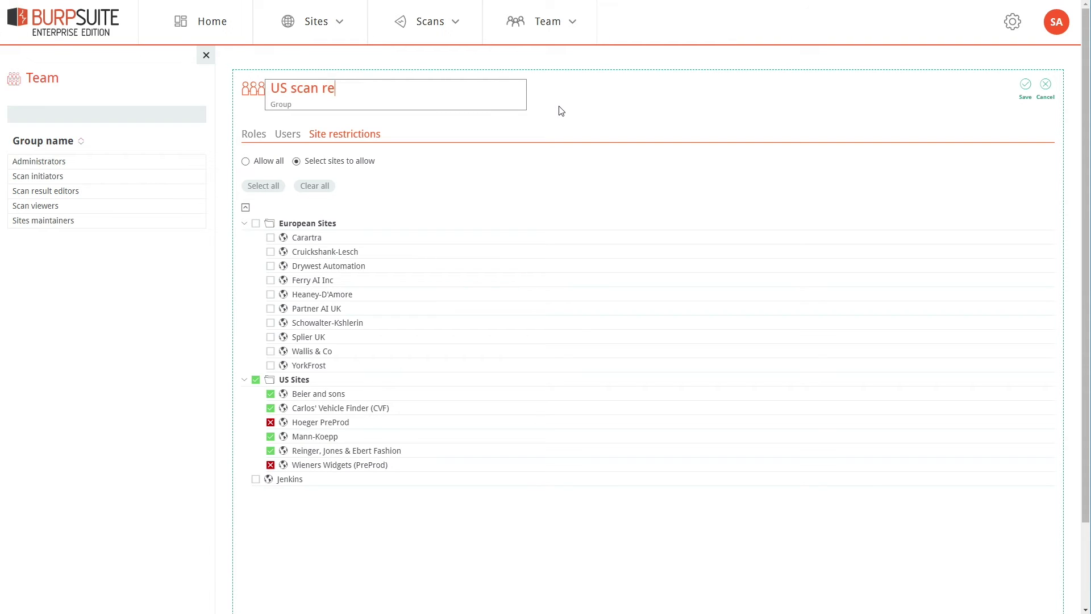
type("viewers - prod")
left_click(1026, 85)
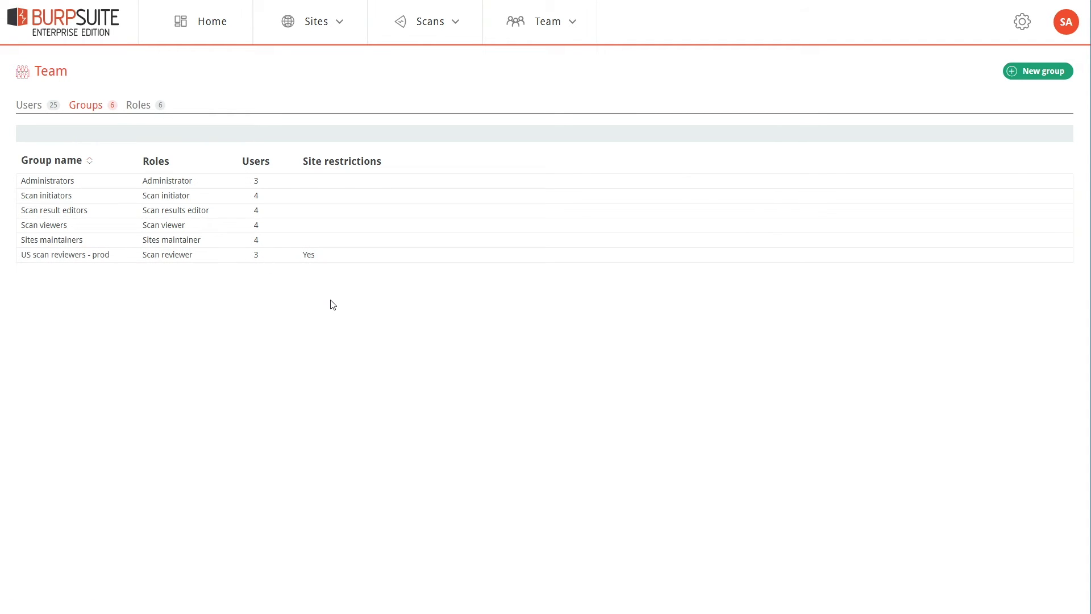
Check the reviewer user's group memberships without changes, then sign out of the administrator account
left_click(25, 106)
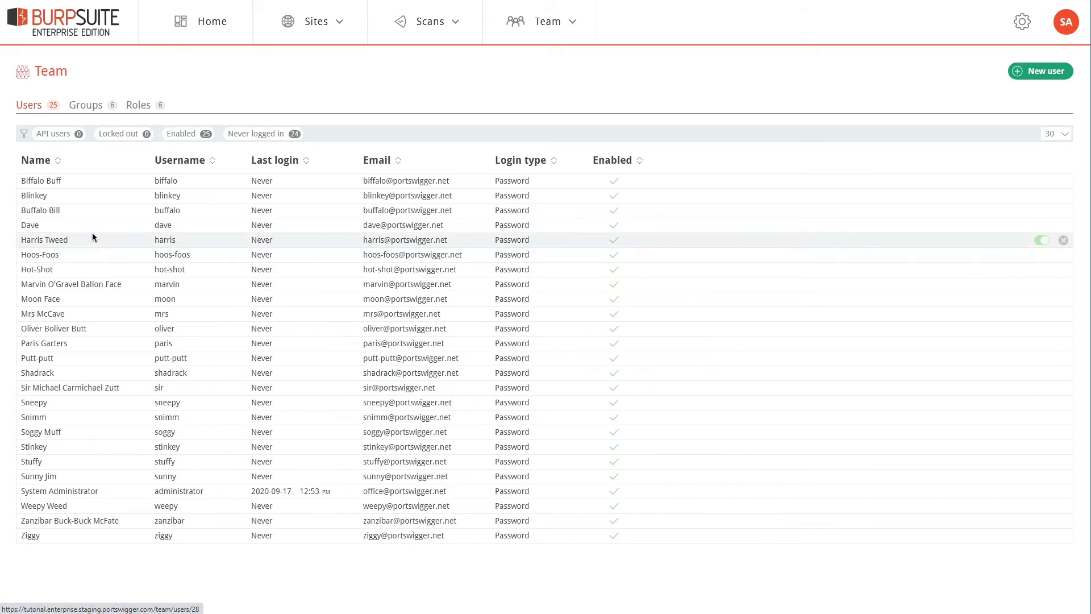
left_click(25, 228)
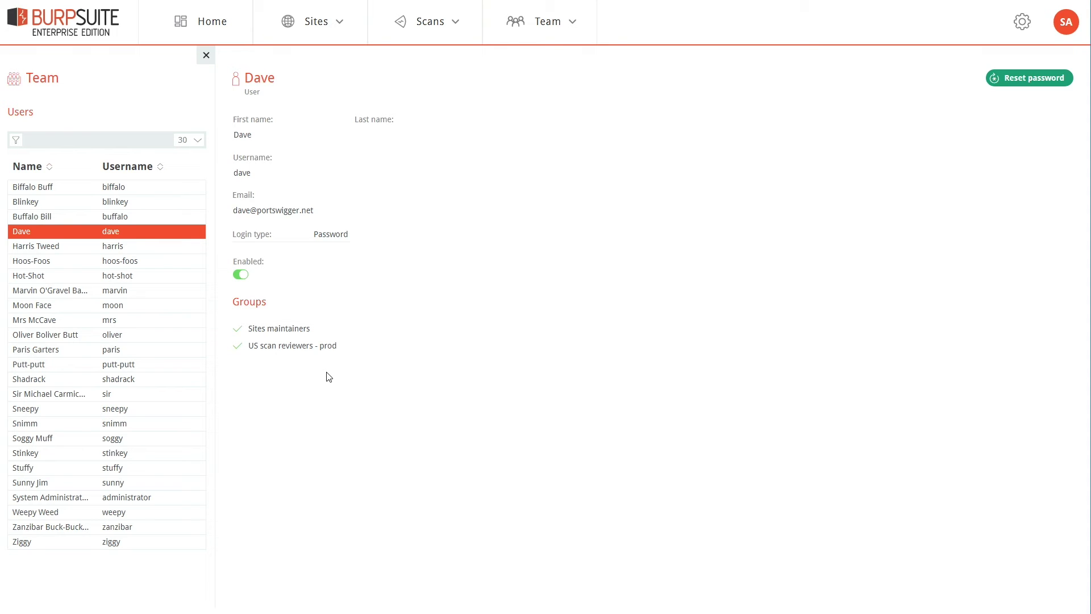
left_click(373, 347)
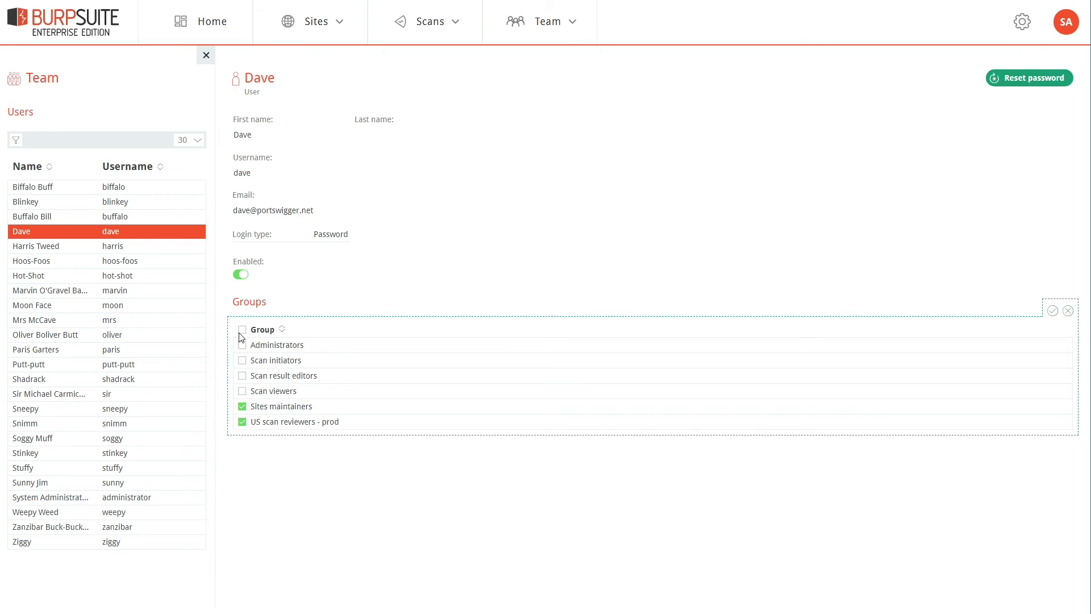
left_click(356, 480)
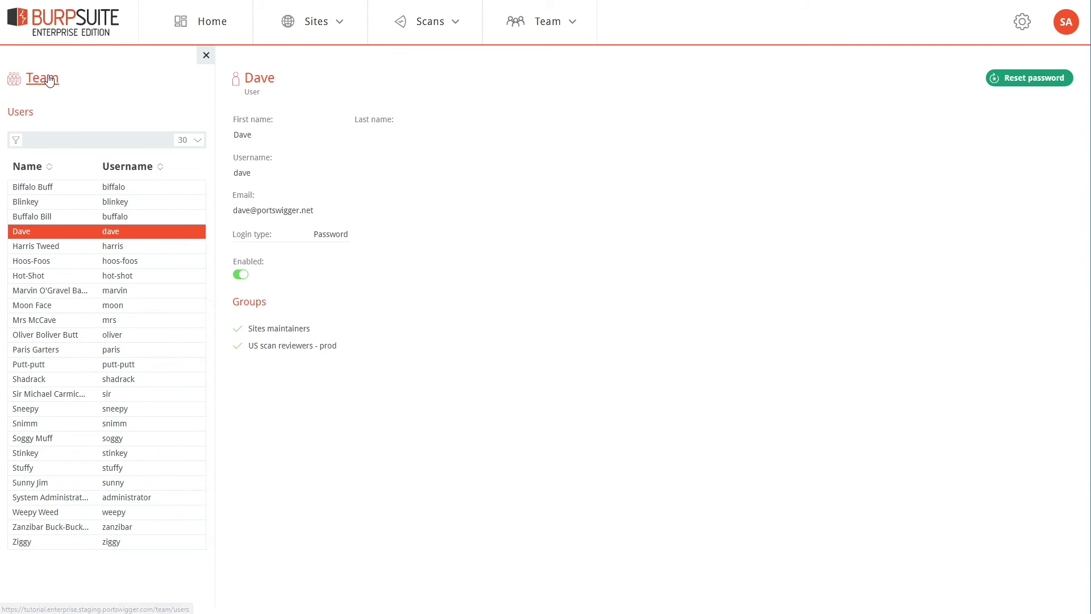
left_click(51, 78)
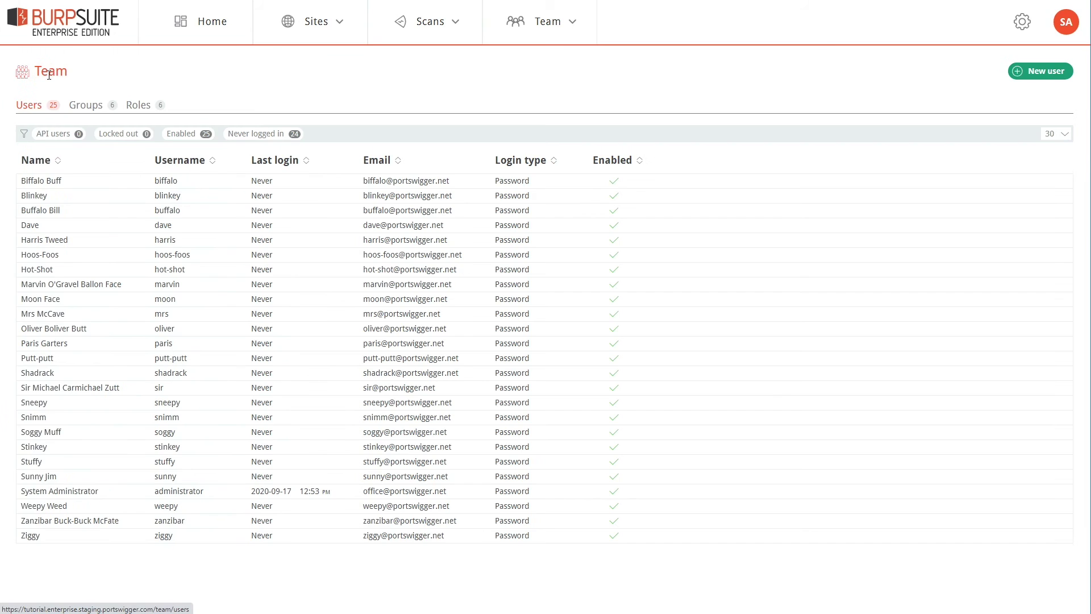
left_click(1046, 71)
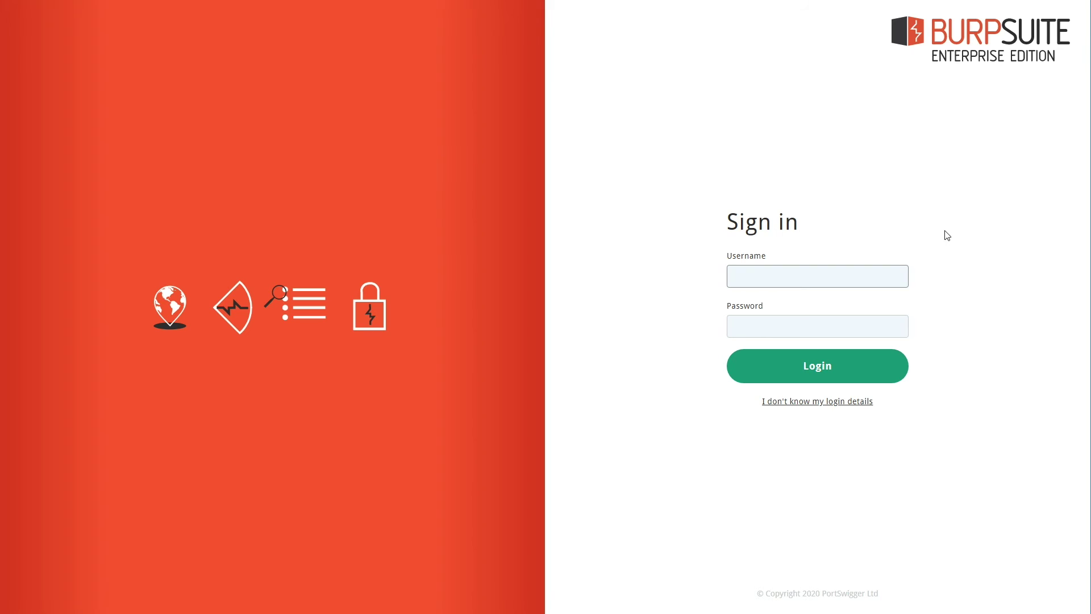
Sign in as the reviewer user with their username and password
type("dave")
key("Tab")
key("ctrl+v")
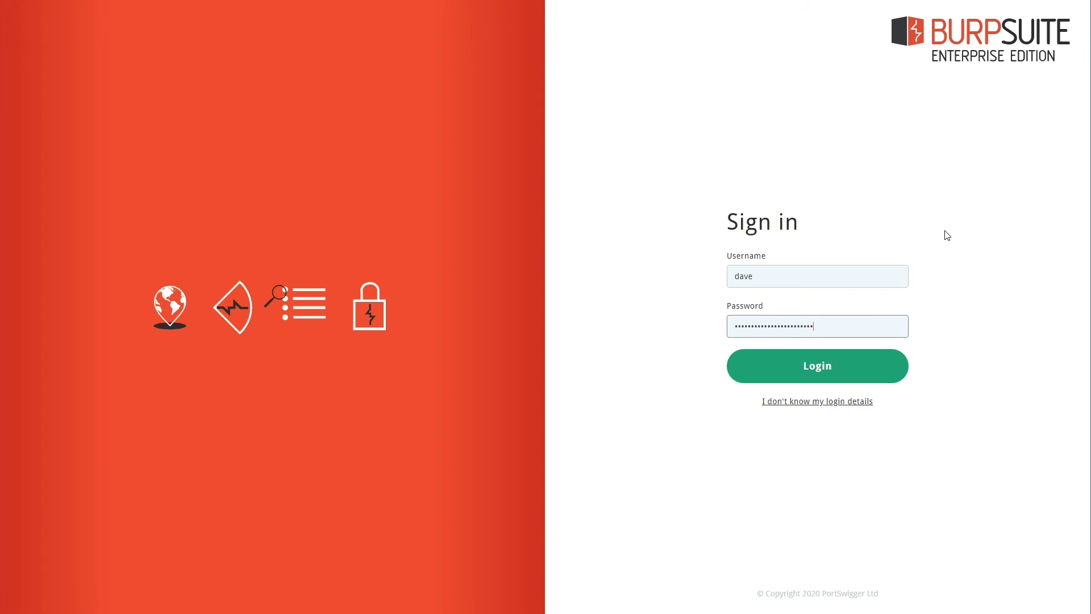
left_click(830, 378)
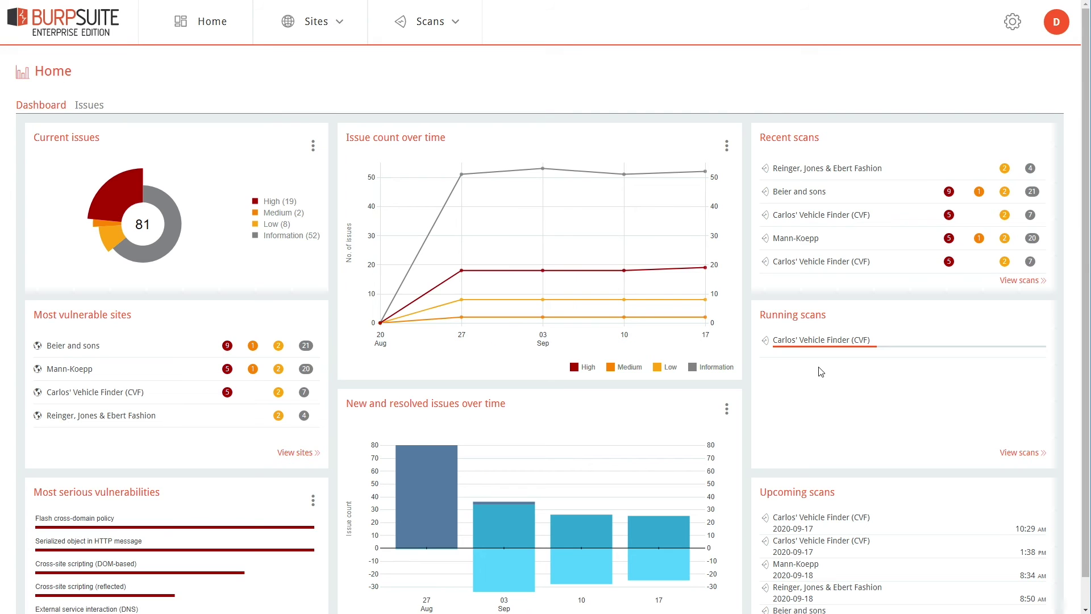
Test the reviewer's access to the Hoeger PreProd and Beier and sons sites
left_click(313, 22)
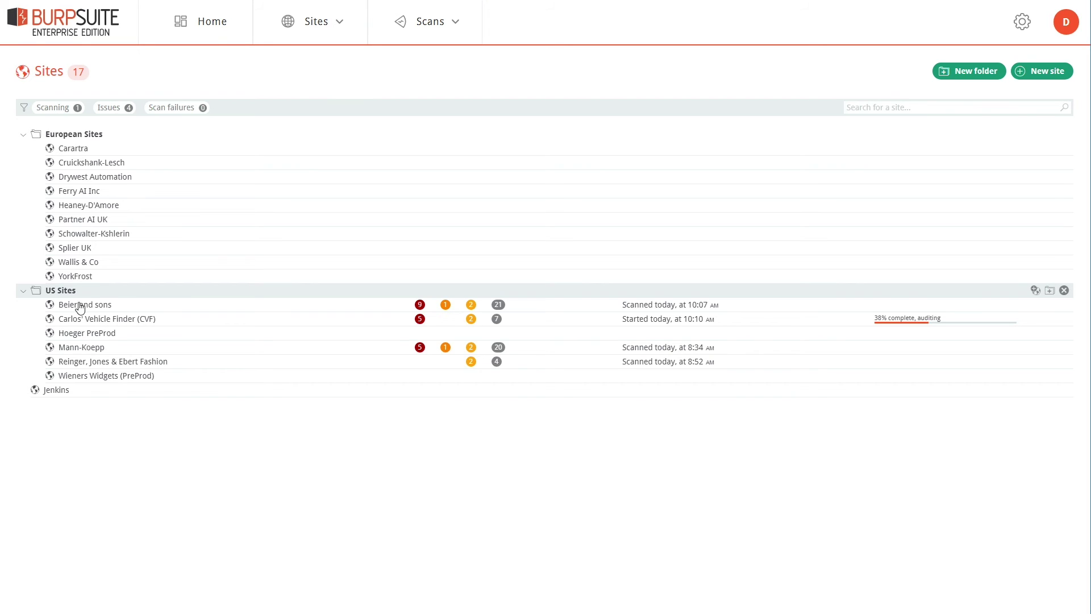
left_click(116, 338)
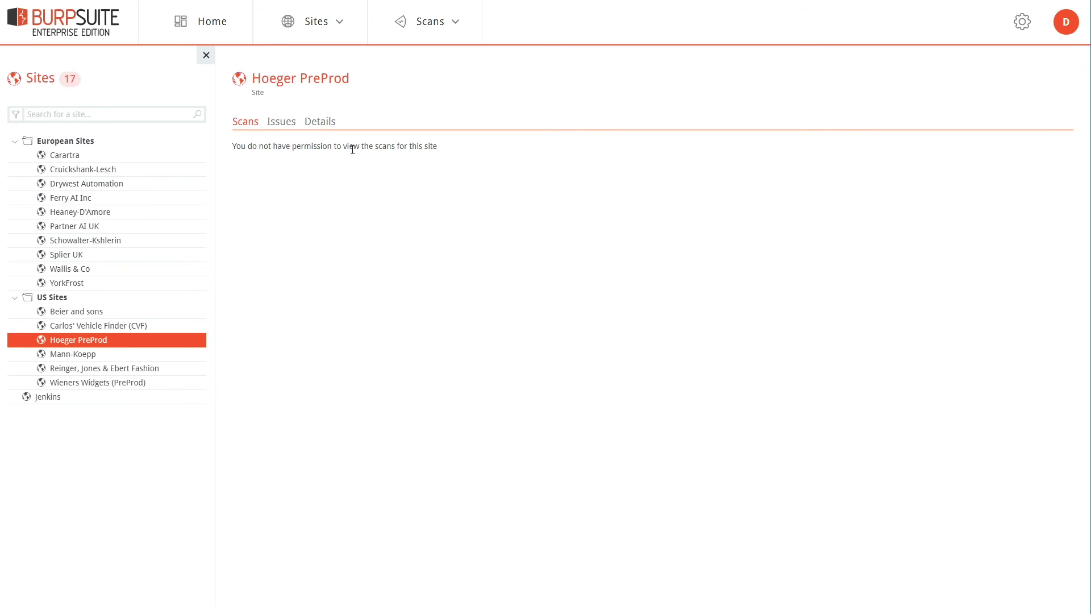
left_click(41, 79)
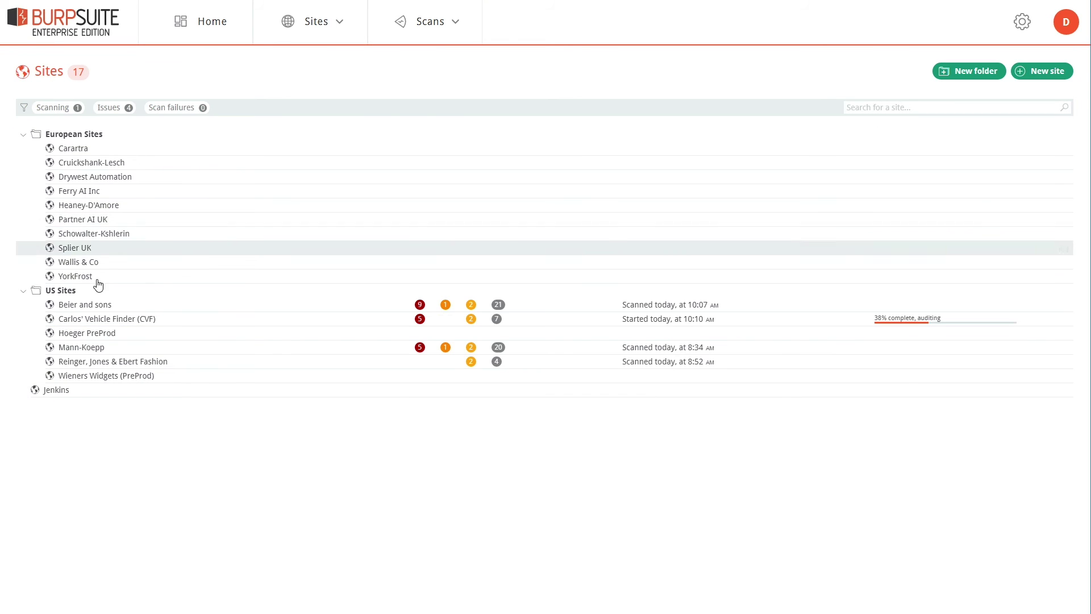
left_click(87, 307)
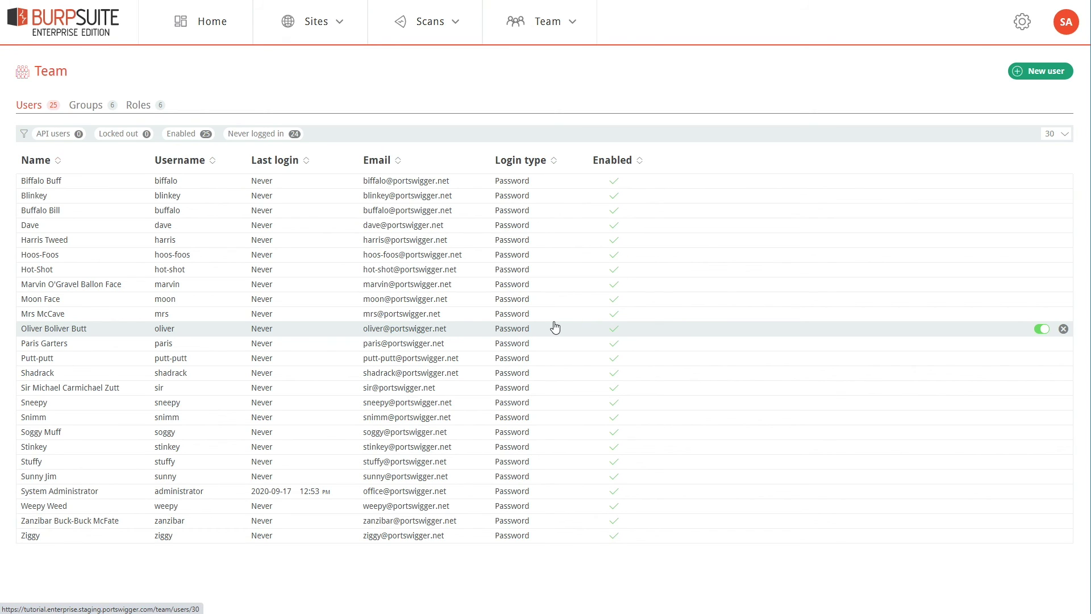
left_click(1022, 23)
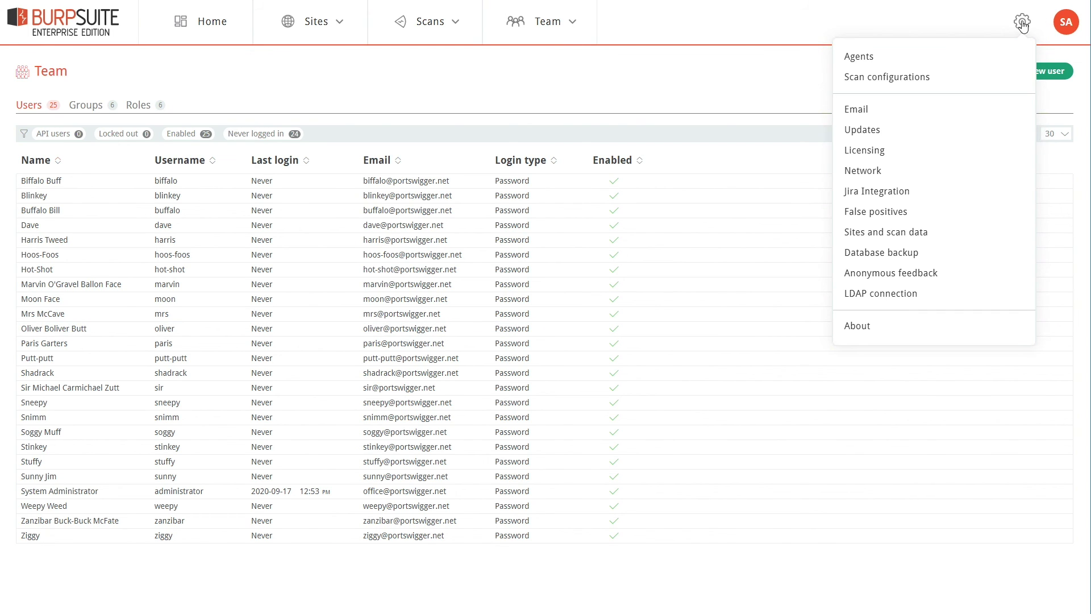
left_click(895, 294)
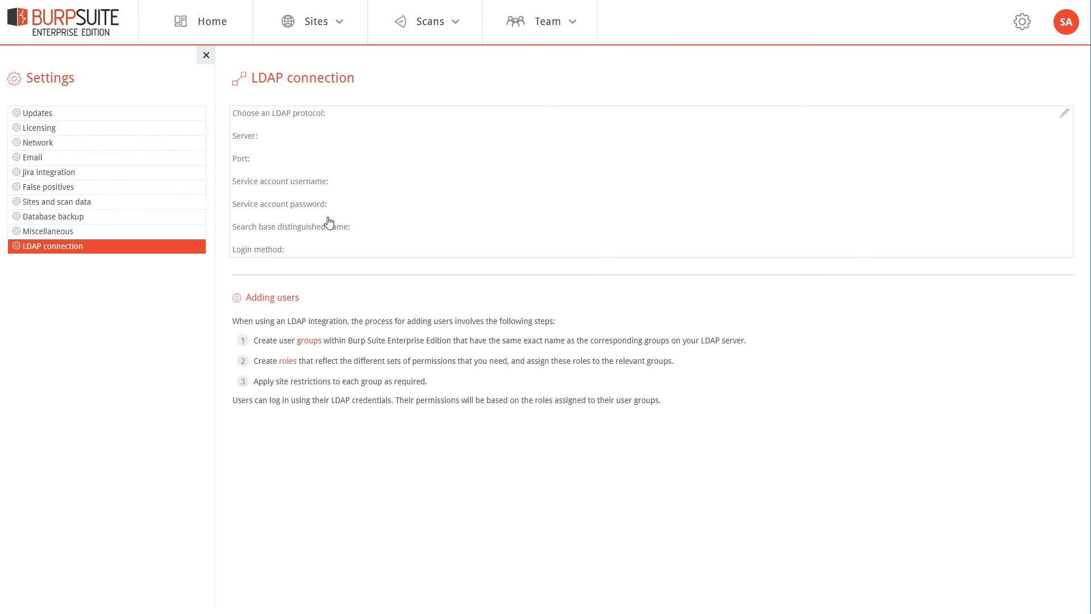
left_click(530, 26)
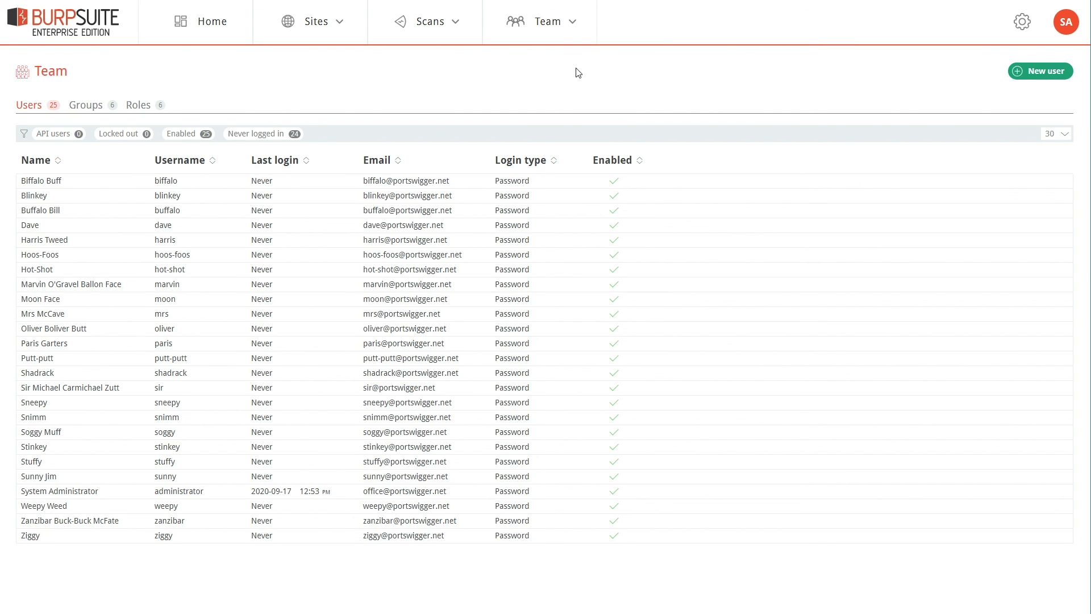